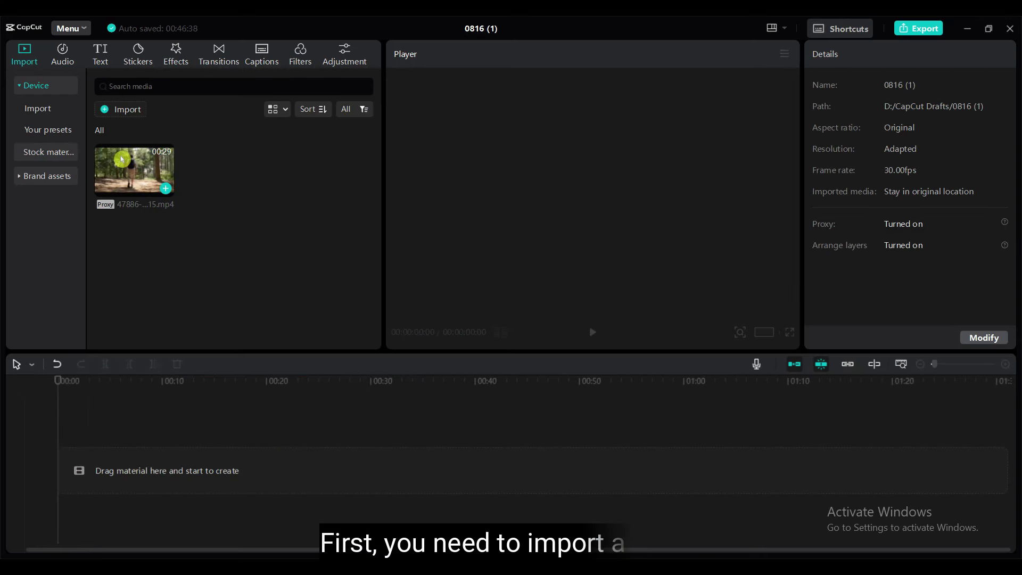
Step: Preview the forest walking clip, drag it onto the timeline, and scrub back to the start
{"action": "left_click", "coordinate": [120, 159]}
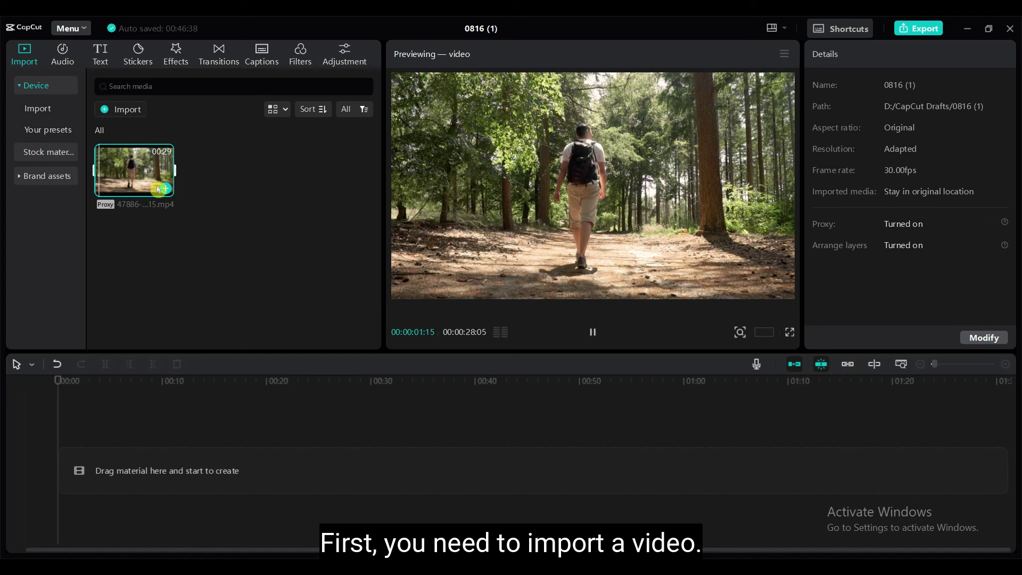
{"action": "mouse_move", "coordinate": [142, 166]}
{"action": "left_mouse_down"}
{"action": "mouse_move", "coordinate": [88, 470]}
{"action": "mouse_move", "coordinate": [122, 468]}
{"action": "left_mouse_up"}
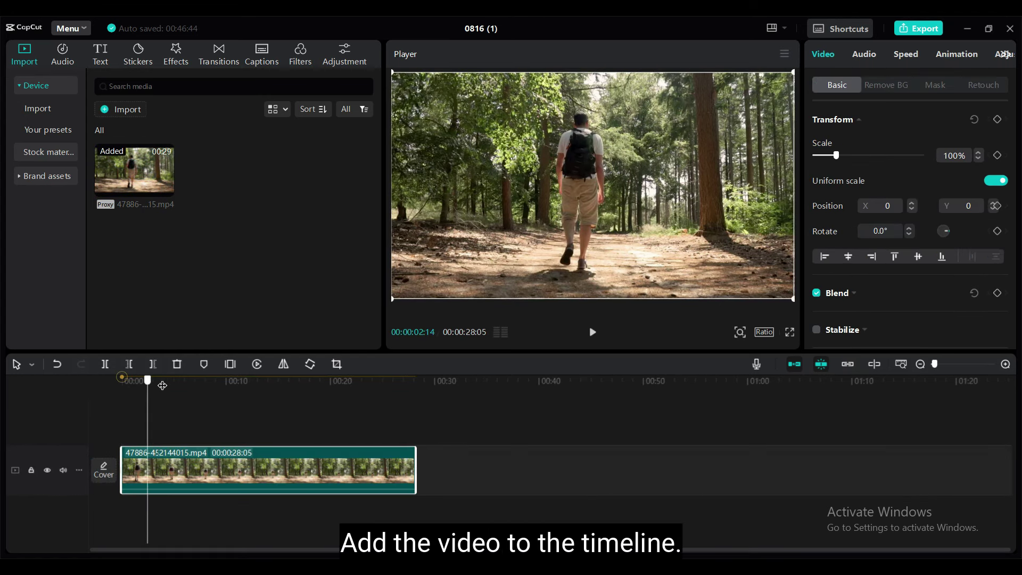
{"action": "left_click_drag", "start_coordinate": [168, 385], "coordinate": [91, 402]}
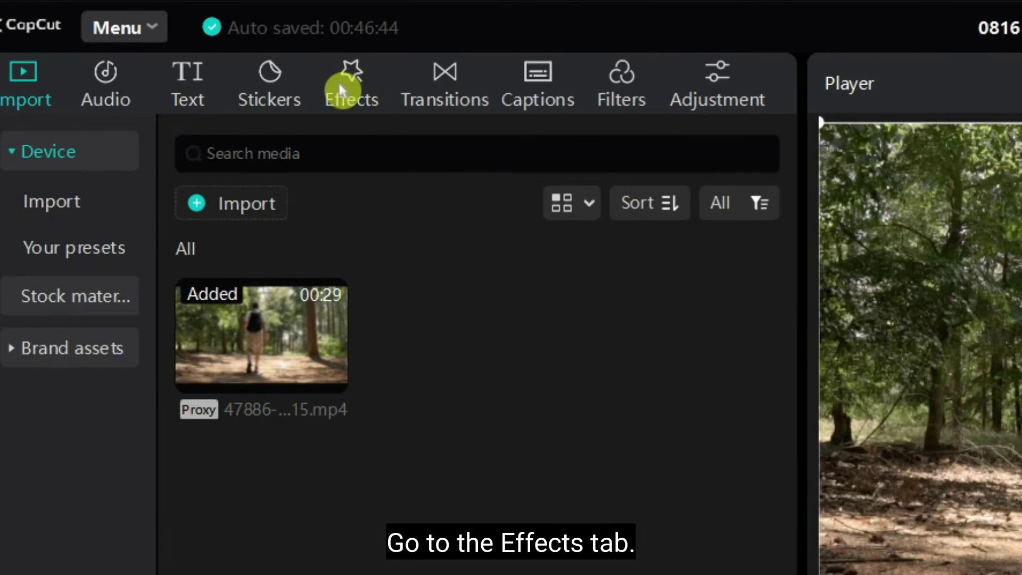
Step: Open the video effects collection and show the Vlog category
{"action": "left_click", "coordinate": [345, 92]}
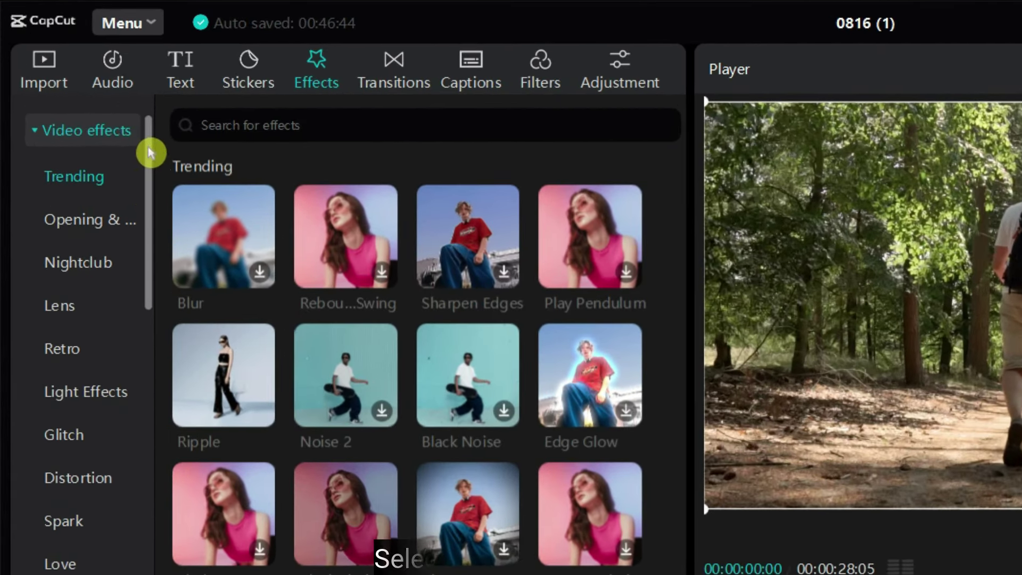
{"action": "left_click_drag", "start_coordinate": [151, 151], "coordinate": [173, 432]}
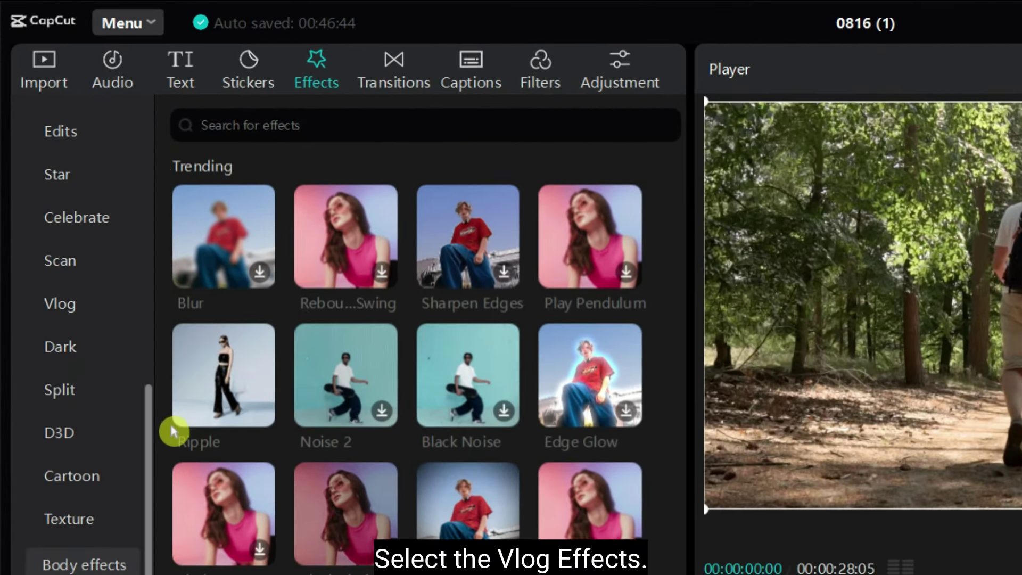
{"action": "left_click", "coordinate": [64, 309]}
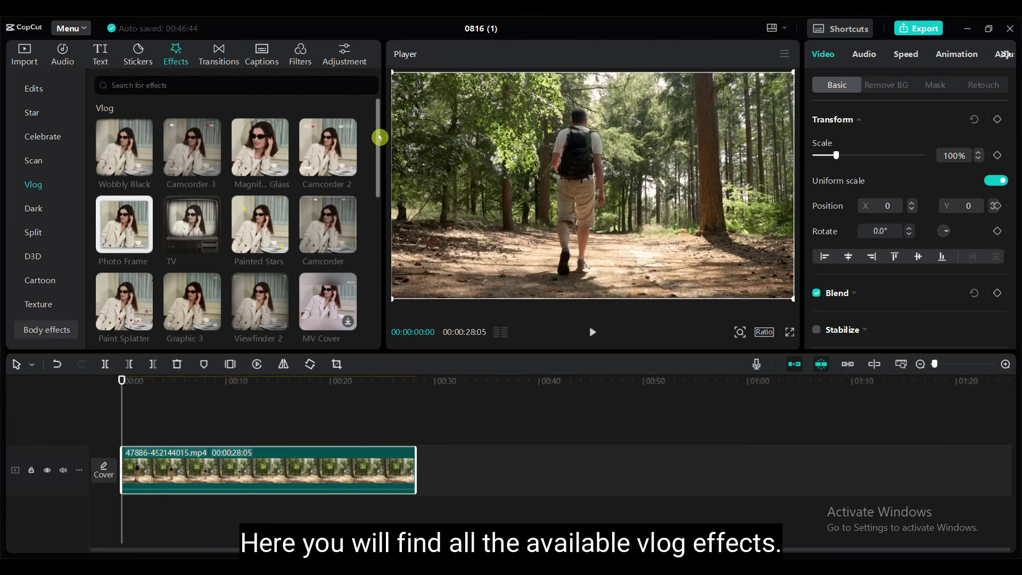
{"action": "left_click_drag", "start_coordinate": [379, 137], "coordinate": [381, 290]}
{"action": "scroll", "coordinate": [272, 181], "scroll_direction": "up", "scroll_amount": 5}
Step: Preview the Wobbly Black, Camcorder 3 and TV Vlog effects on the forest clip
{"action": "left_click", "coordinate": [129, 150]}
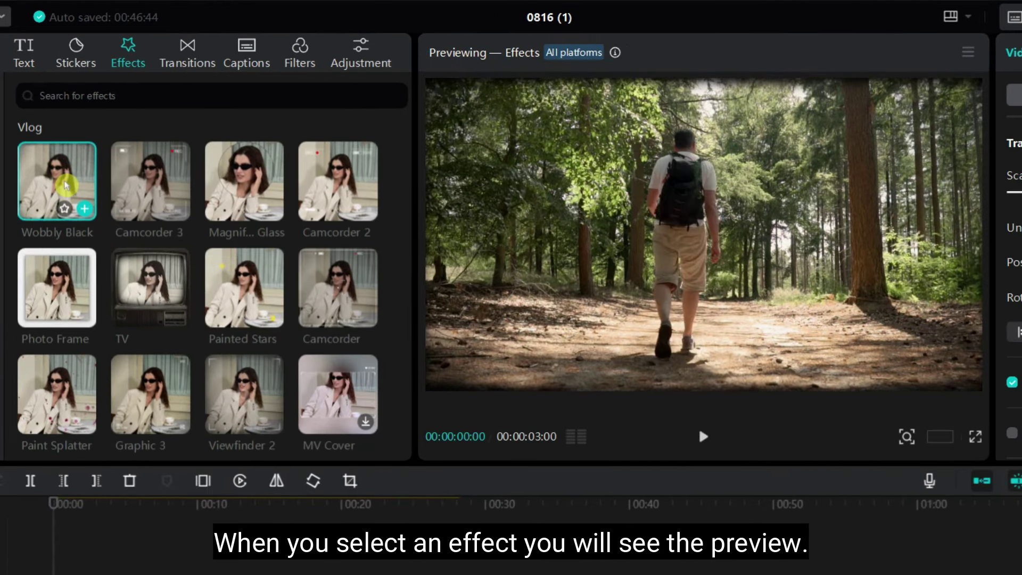
{"action": "left_click", "coordinate": [160, 183]}
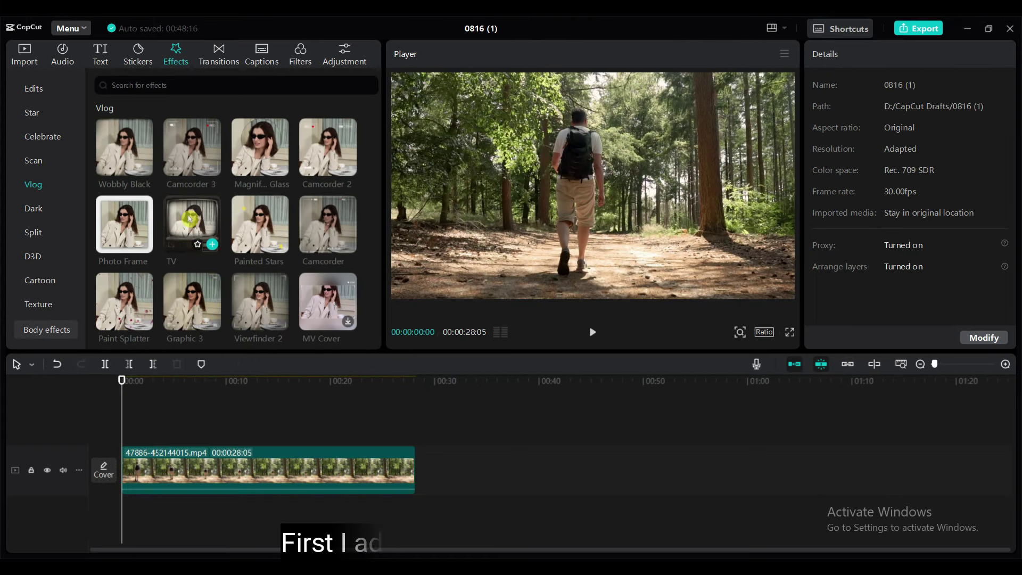
{"action": "left_click", "coordinate": [189, 218]}
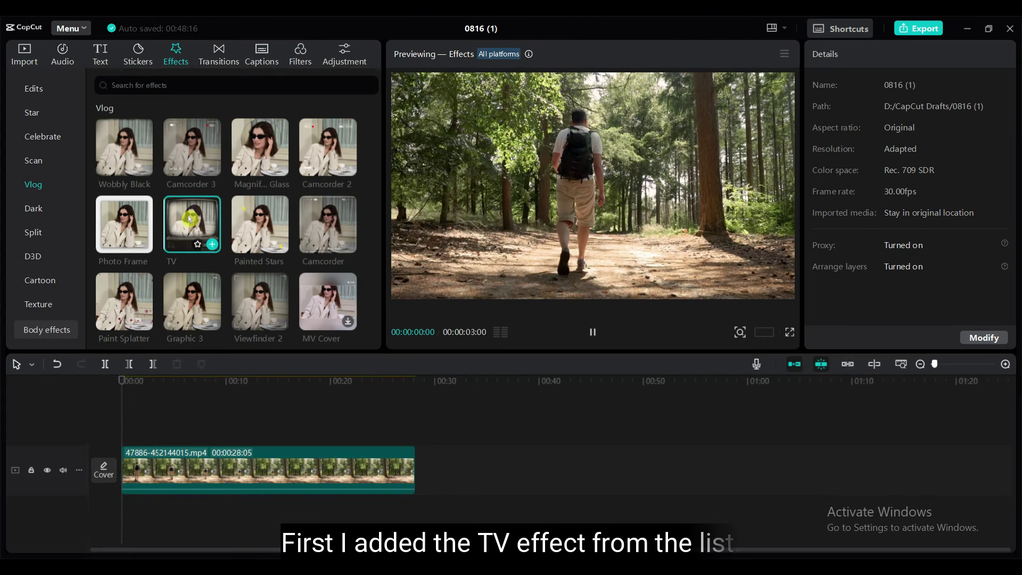
Step: Place the TV effect above the forest clip and set its Filters and Texture to 0
{"action": "mouse_move", "coordinate": [191, 254]}
{"action": "left_mouse_down"}
{"action": "mouse_move", "coordinate": [152, 424]}
{"action": "mouse_move", "coordinate": [167, 452]}
{"action": "mouse_move", "coordinate": [182, 435]}
{"action": "mouse_move", "coordinate": [235, 434]}
{"action": "left_mouse_up"}
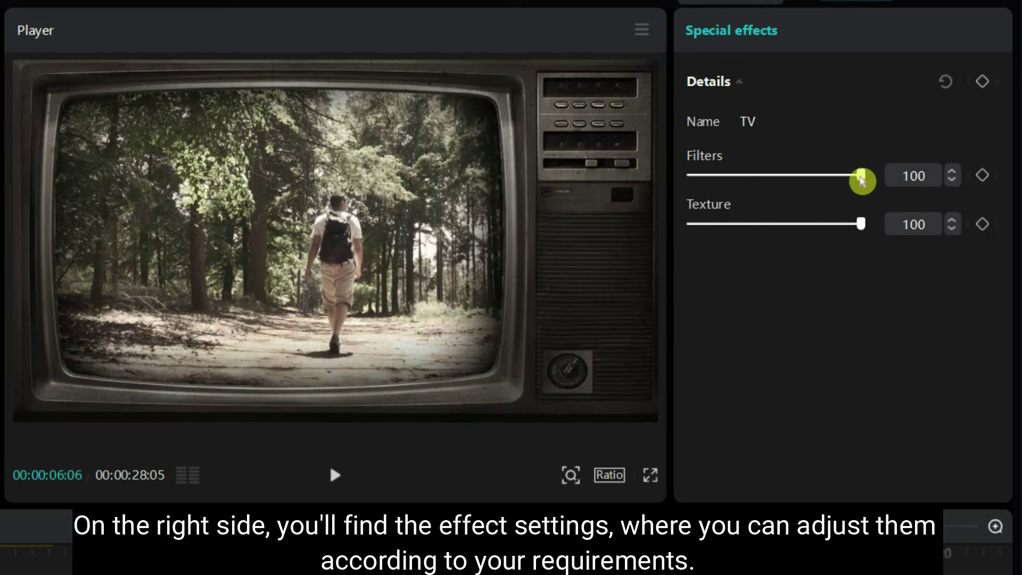
{"action": "left_click_drag", "start_coordinate": [862, 181], "coordinate": [668, 178]}
{"action": "left_click_drag", "start_coordinate": [861, 224], "coordinate": [664, 215]}
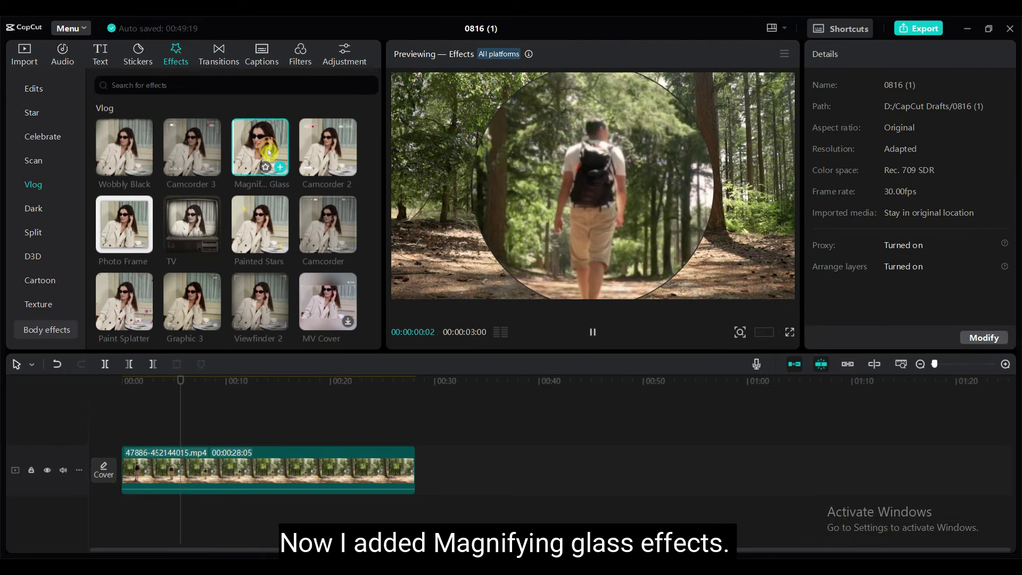
Step: Add Magnifying Glass, reposition the magnifier to vertical 42, and set its colour to 0
{"action": "mouse_move", "coordinate": [253, 144]}
{"action": "left_mouse_down"}
{"action": "mouse_move", "coordinate": [133, 437]}
{"action": "mouse_move", "coordinate": [170, 435]}
{"action": "left_mouse_up"}
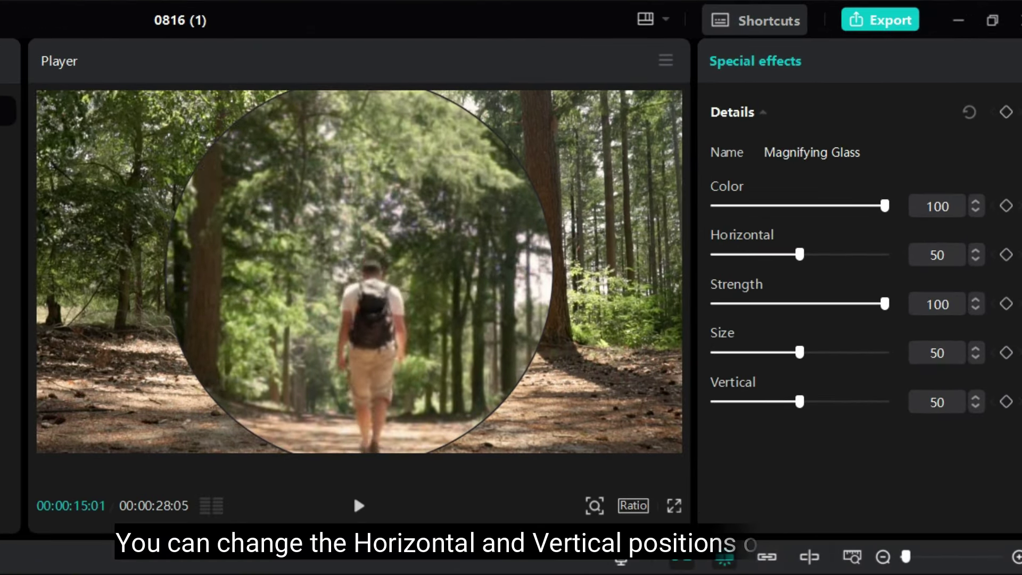
{"action": "mouse_move", "coordinate": [800, 254]}
{"action": "left_mouse_down"}
{"action": "mouse_move", "coordinate": [836, 261]}
{"action": "mouse_move", "coordinate": [799, 258]}
{"action": "left_mouse_up"}
{"action": "mouse_move", "coordinate": [799, 401]}
{"action": "left_mouse_down"}
{"action": "mouse_move", "coordinate": [774, 415]}
{"action": "mouse_move", "coordinate": [809, 415]}
{"action": "mouse_move", "coordinate": [791, 406]}
{"action": "mouse_move", "coordinate": [787, 381]}
{"action": "mouse_move", "coordinate": [835, 355]}
{"action": "mouse_move", "coordinate": [889, 356]}
{"action": "mouse_move", "coordinate": [791, 386]}
{"action": "left_mouse_up"}
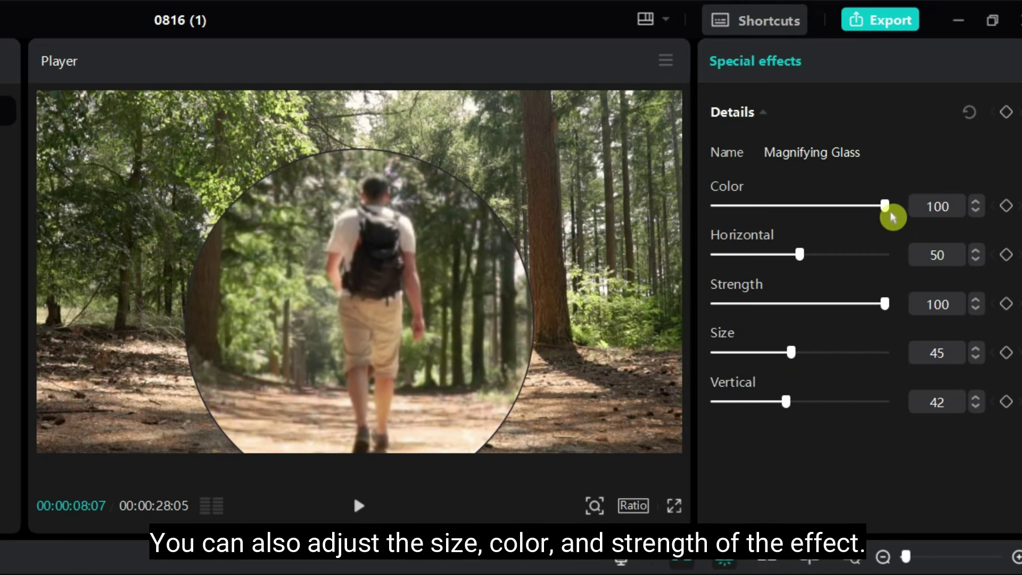
{"action": "left_click_drag", "start_coordinate": [889, 214], "coordinate": [829, 210]}
{"action": "mouse_move", "coordinate": [754, 226]}
{"action": "left_mouse_down"}
{"action": "mouse_move", "coordinate": [833, 228]}
{"action": "mouse_move", "coordinate": [695, 218]}
{"action": "mouse_move", "coordinate": [809, 219]}
{"action": "left_mouse_up"}
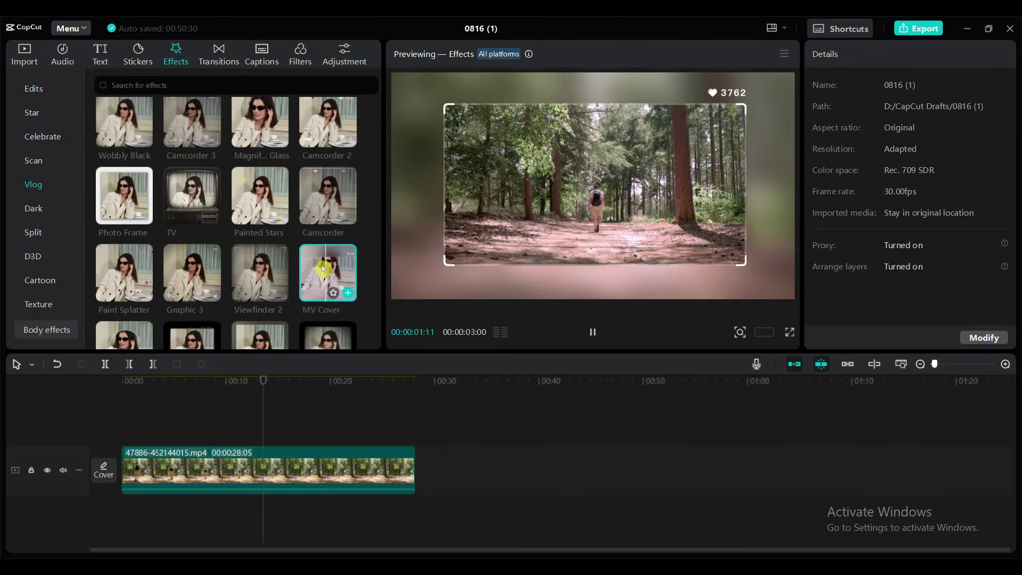
Step: Add the MV Cover effect, scrub to preview it, then delete its effect clip
{"action": "left_click_drag", "start_coordinate": [323, 269], "coordinate": [287, 444]}
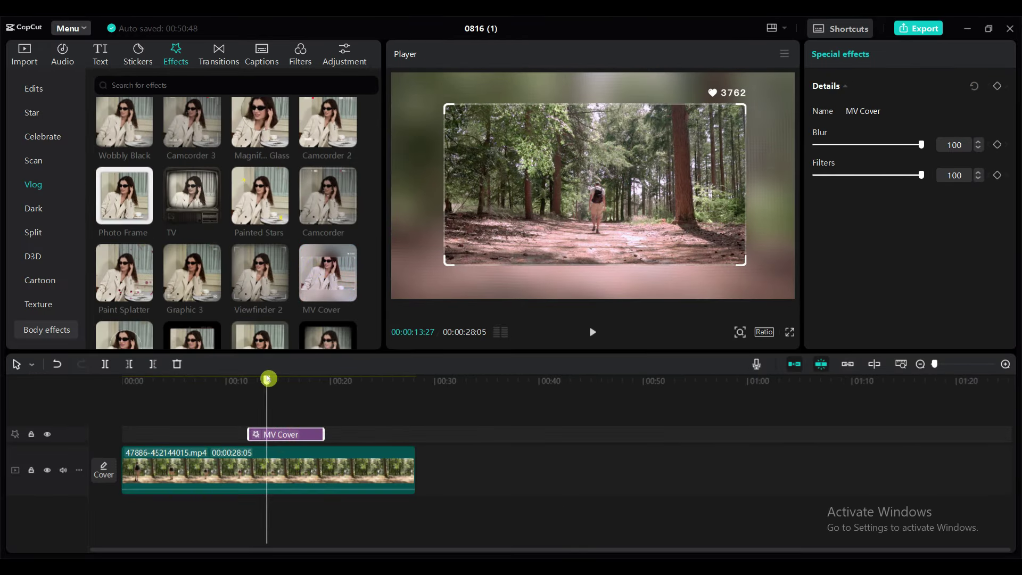
{"action": "mouse_move", "coordinate": [265, 379]}
{"action": "left_mouse_down"}
{"action": "mouse_move", "coordinate": [242, 380]}
{"action": "mouse_move", "coordinate": [262, 380]}
{"action": "left_mouse_up"}
{"action": "left_click_drag", "start_coordinate": [922, 145], "coordinate": [836, 144]}
{"action": "key", "text": "Delete"}
{"action": "scroll", "coordinate": [205, 263], "scroll_direction": "down", "scroll_amount": 2}
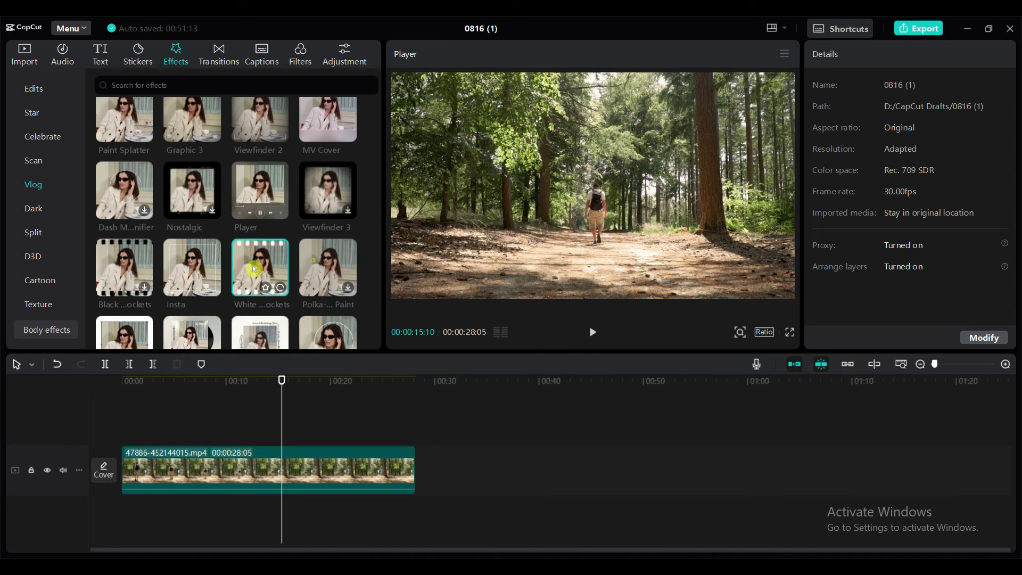
{"action": "scroll", "coordinate": [254, 274], "scroll_direction": "down", "scroll_amount": 2}
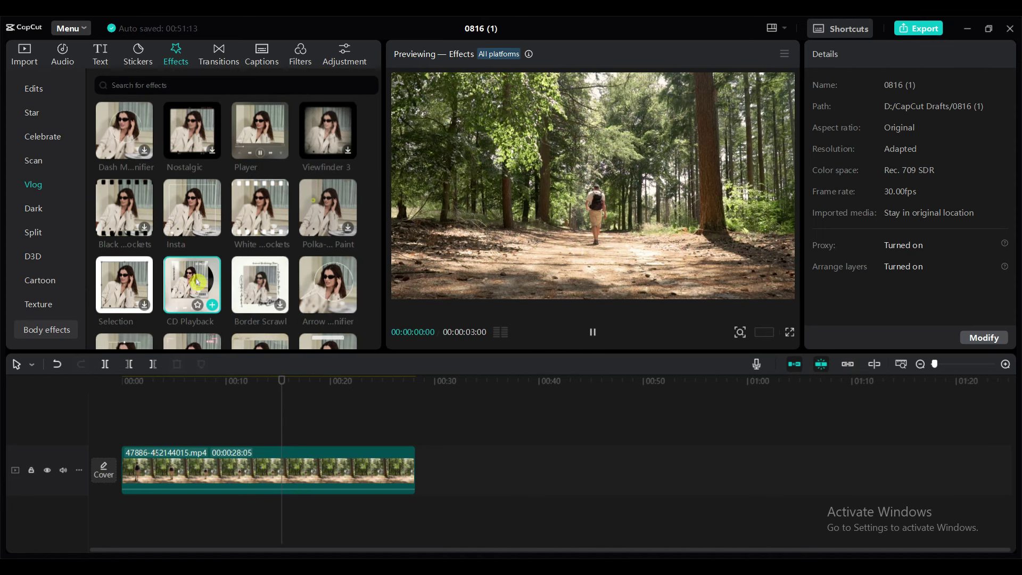
Step: Add and lengthen Insta Magnifier, set its size to 80, and nudge its vertical position
{"action": "mouse_move", "coordinate": [260, 196]}
{"action": "left_mouse_down"}
{"action": "mouse_move", "coordinate": [267, 433]}
{"action": "mouse_move", "coordinate": [368, 433]}
{"action": "left_mouse_up"}
{"action": "left_click_drag", "start_coordinate": [868, 237], "coordinate": [900, 236]}
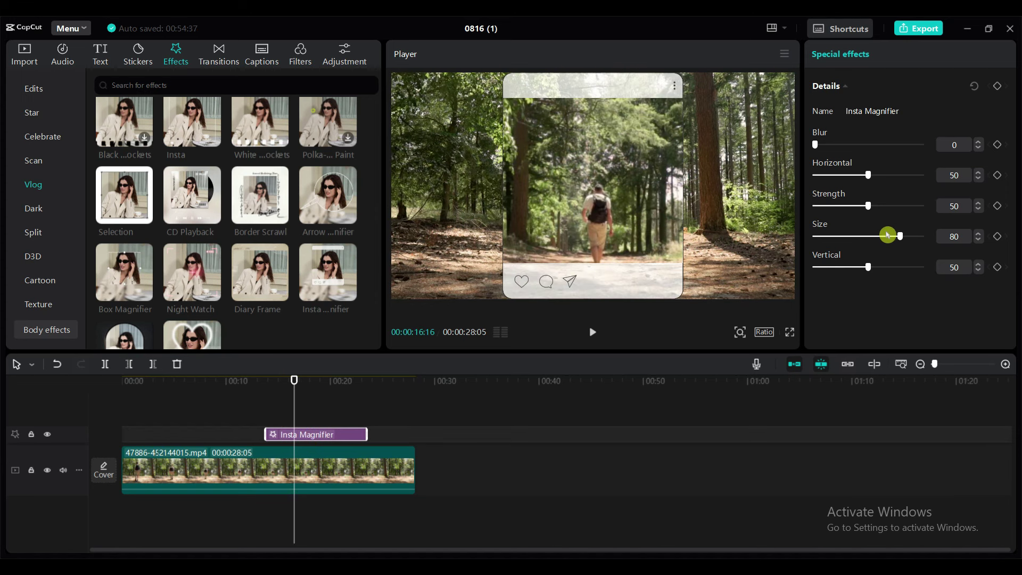
{"action": "left_click_drag", "start_coordinate": [868, 266], "coordinate": [868, 266]}
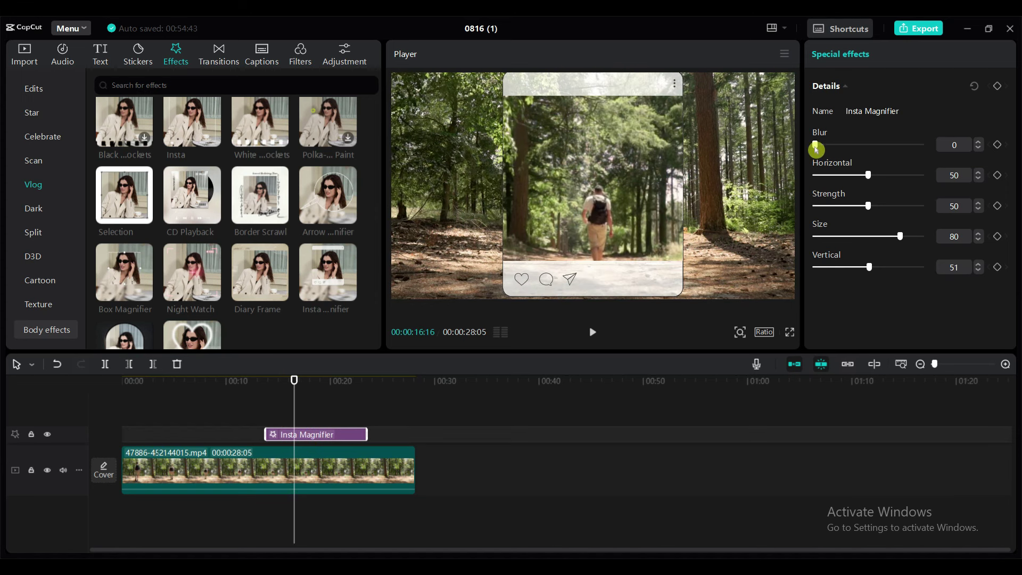